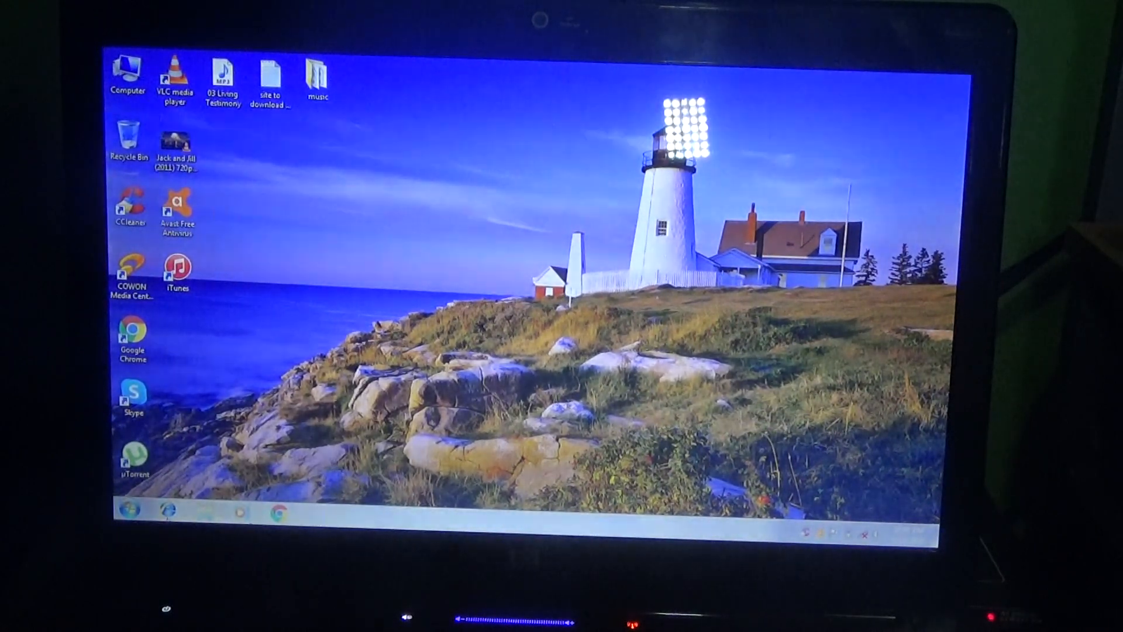
Launch a Command Prompt window via a Start menu search for cmd
click(132, 511)
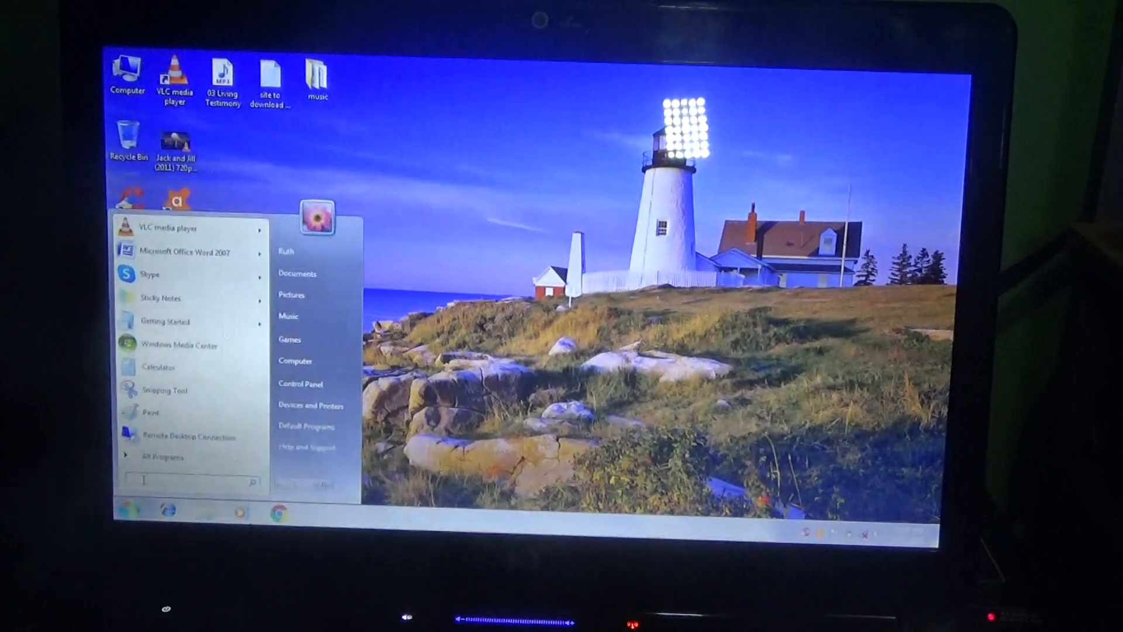
text(cmd)
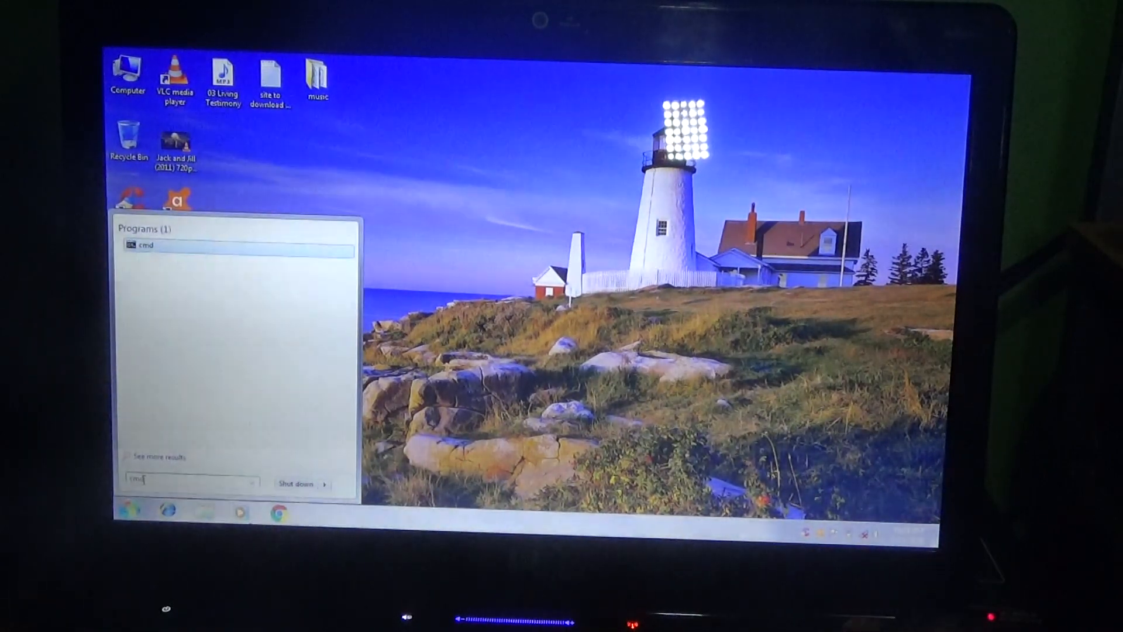
key(Return)
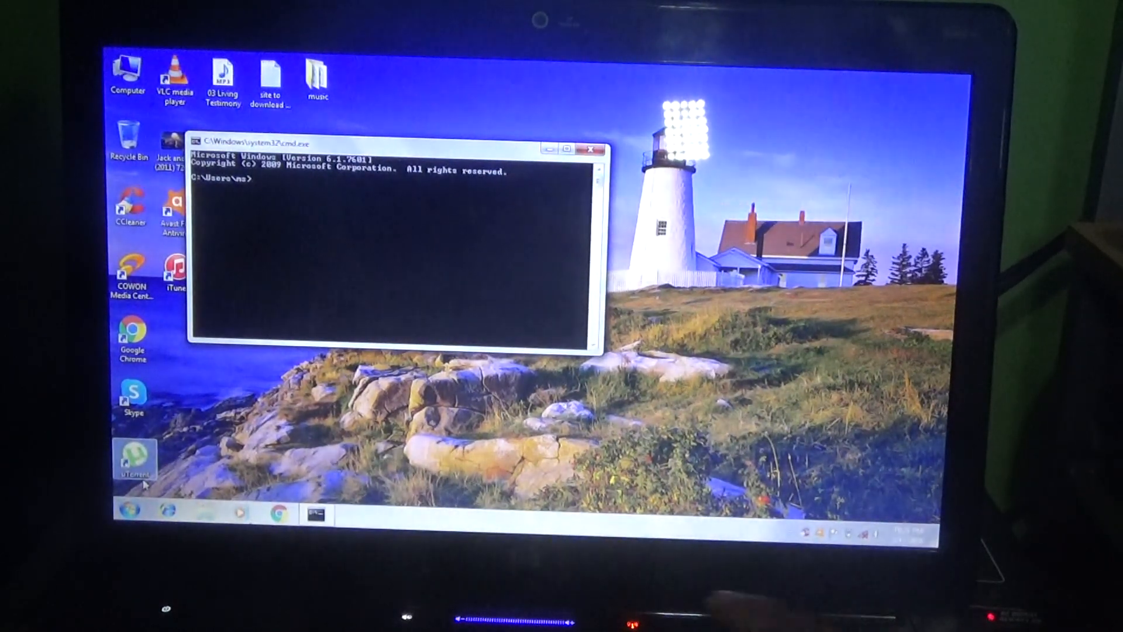
text(getmac)
Run getmac at the C:\Users\ms> prompt to list the MAC addresses
key(Return)
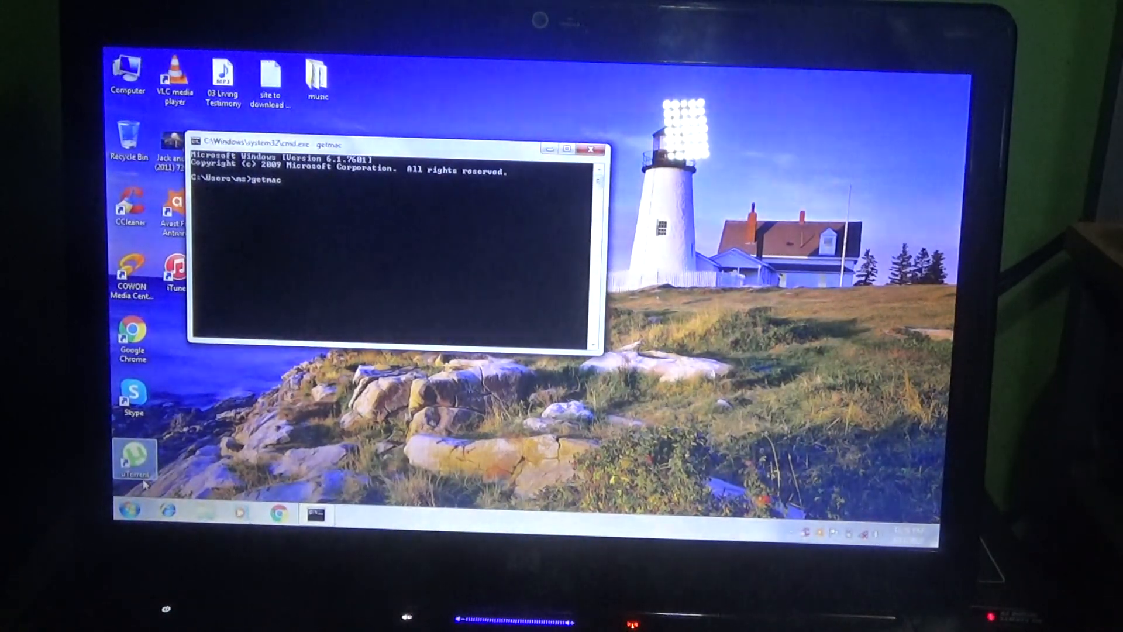